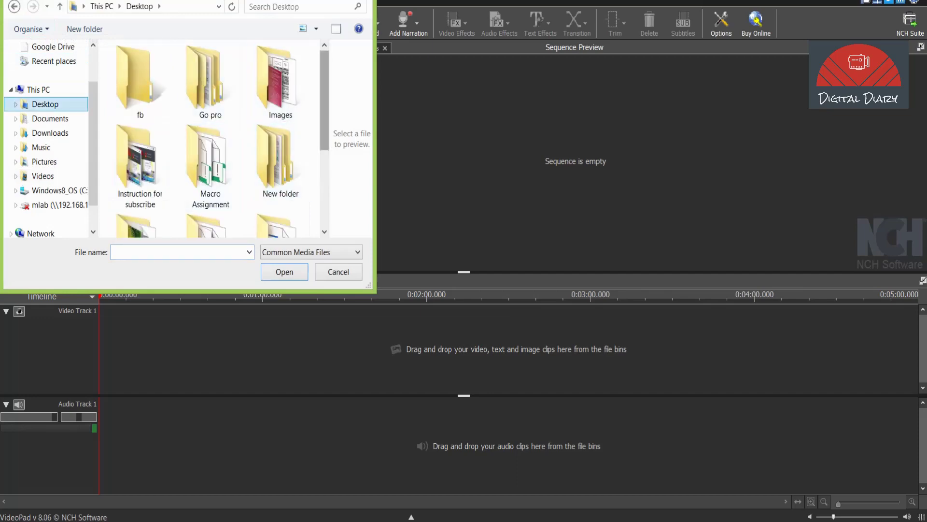
Import the video-output-5CC1DF03-17BF-44ED-B478-3DF207D80EB5 video from the Ovarai_Aqua_World folder inside youtube chanel files on the Desktop.
scroll(212, 137, "down", 5)
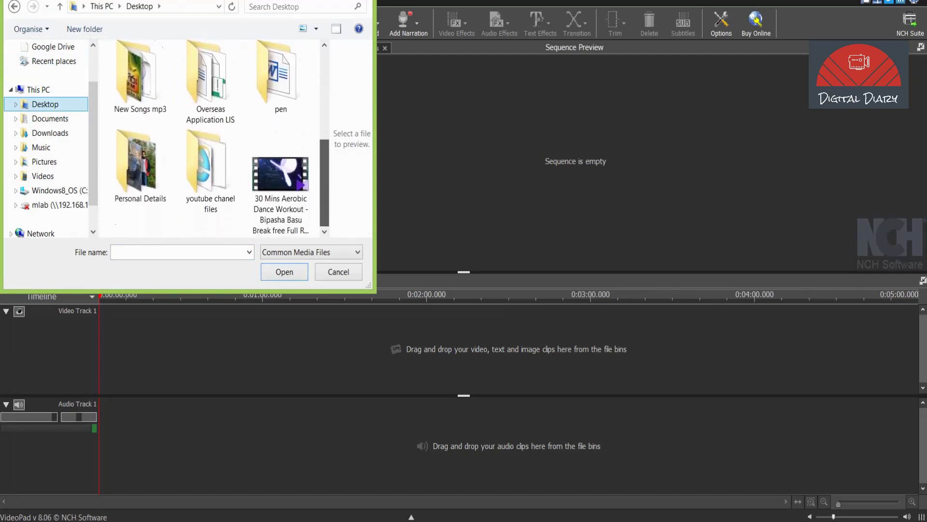
double_click(211, 173)
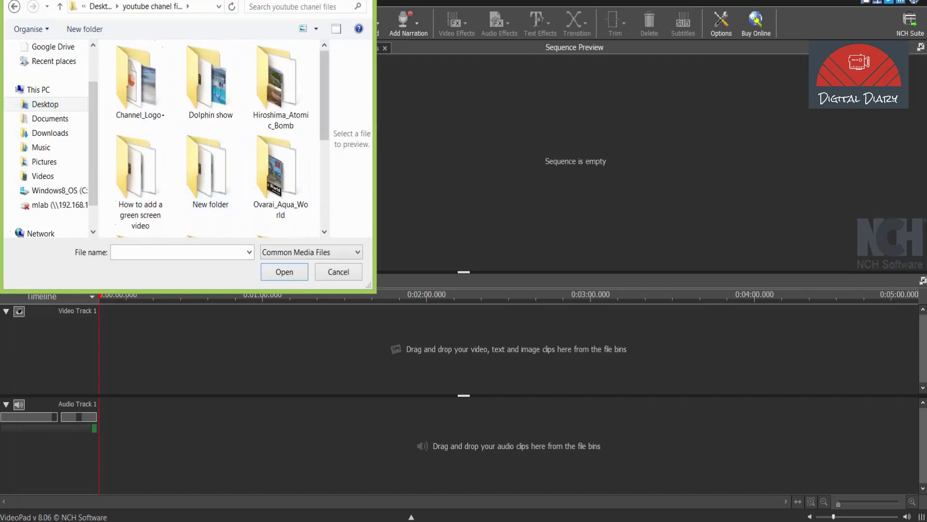
double_click(281, 174)
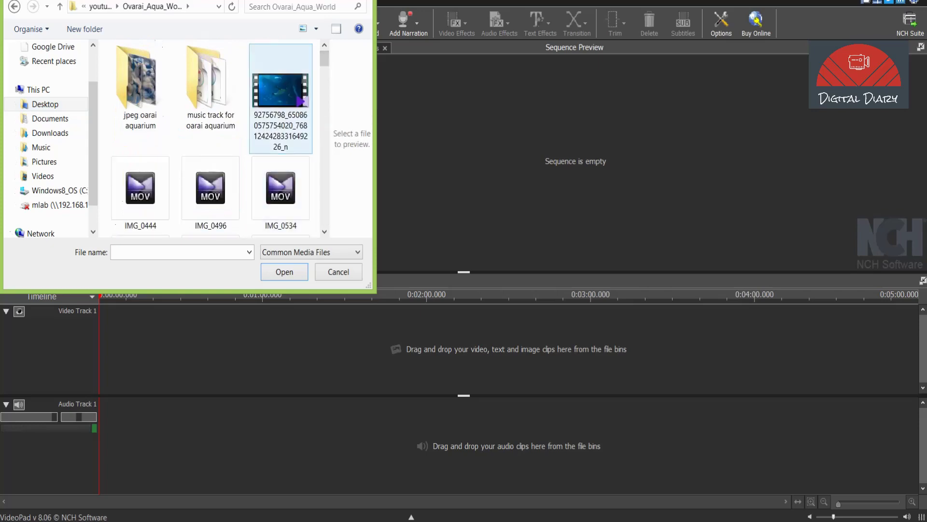
scroll(218, 137, "down", 15)
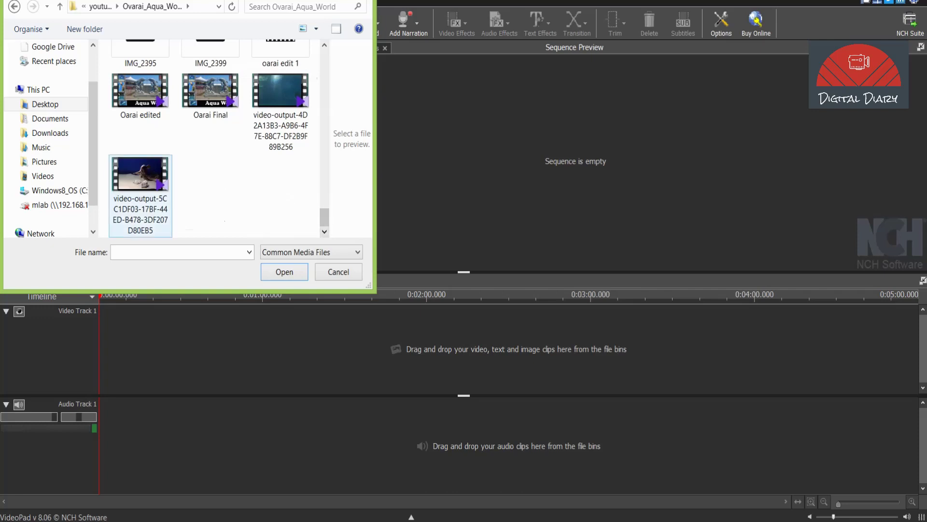
left_click(140, 188)
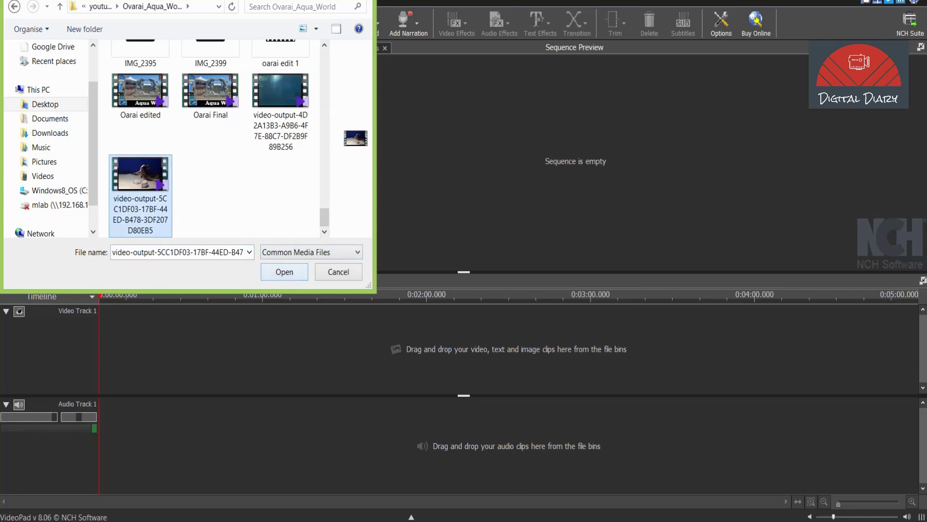
key("Return")
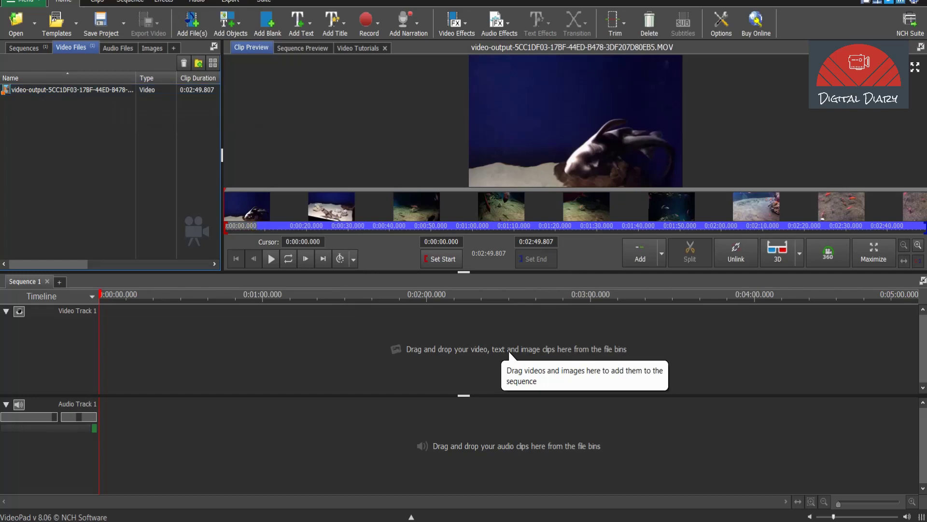
Place the imported aquarium video at the start of Video Track 1 and play the beginning of the sequence.
mouse_move(510, 355)
left_mouse_down()
mouse_move(164, 326)
mouse_move(176, 328)
left_mouse_up()
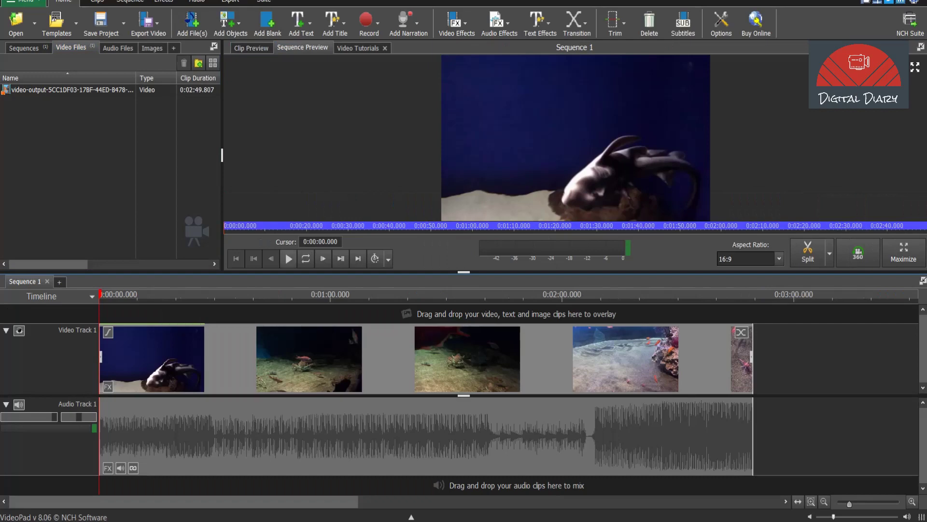
left_click(288, 259)
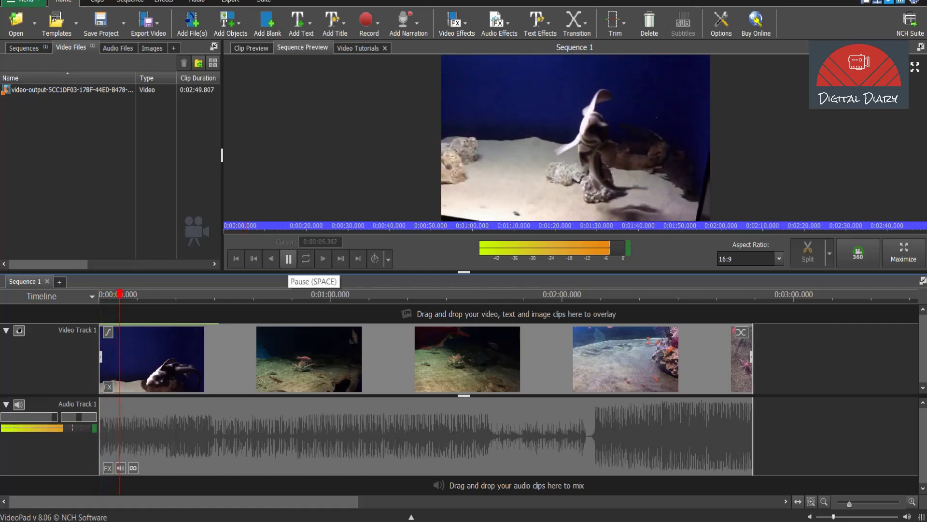
left_click(289, 259)
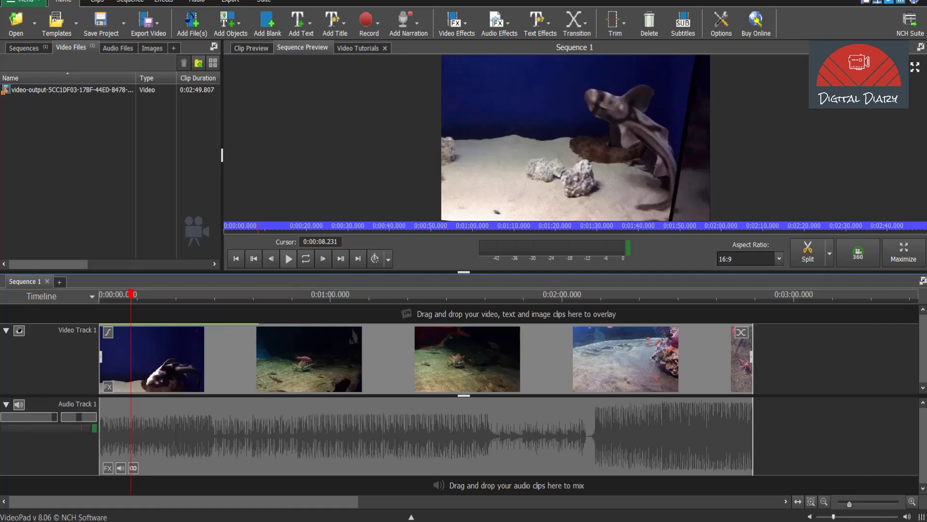
Import the Subscribe Green screen video from the youtube chanel files folder and play it in the clip preview.
left_click(16, 22)
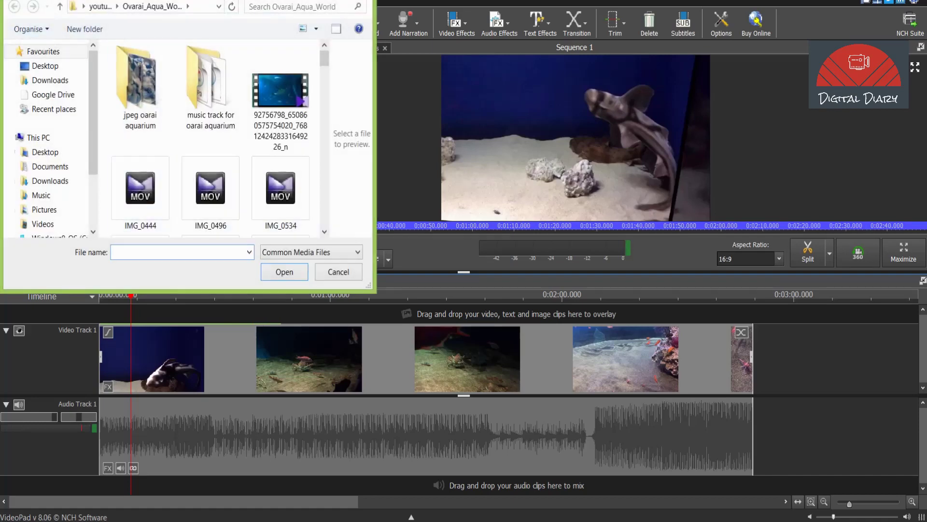
left_click(100, 6)
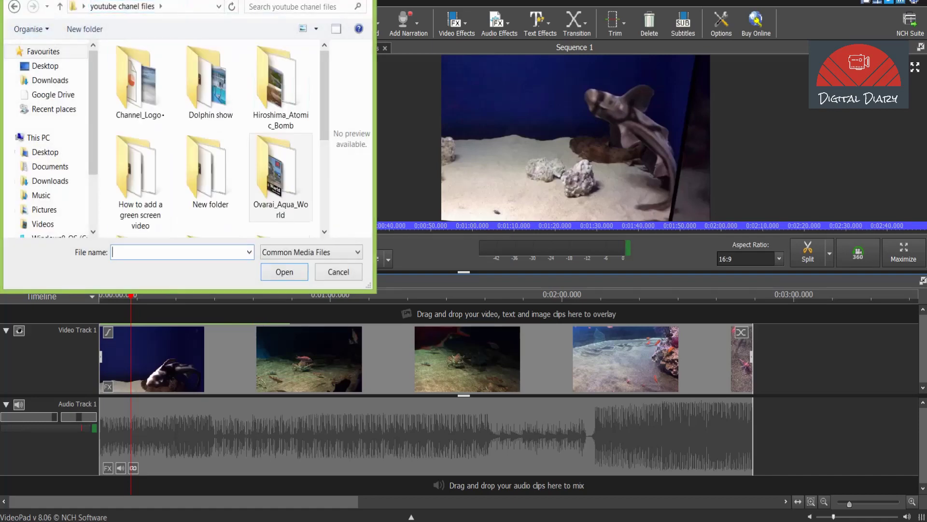
scroll(301, 207, "down", 2)
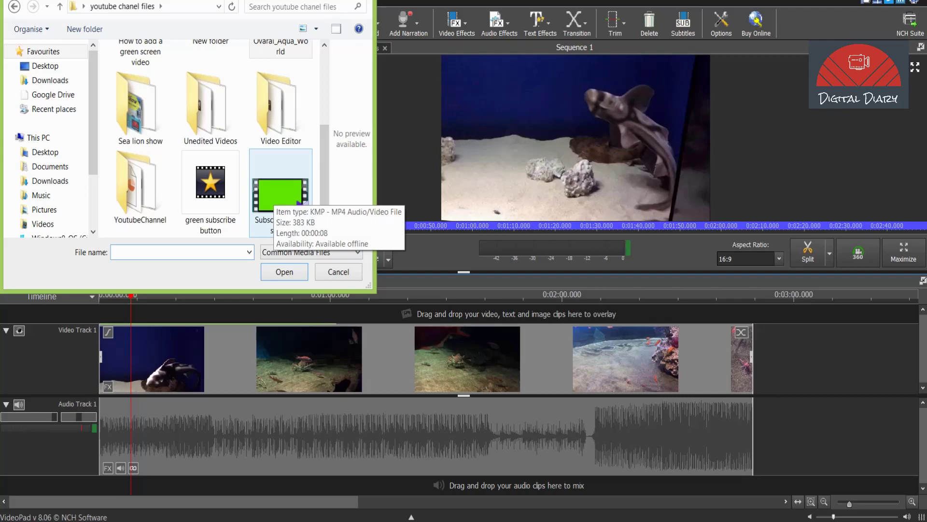
left_click(278, 198)
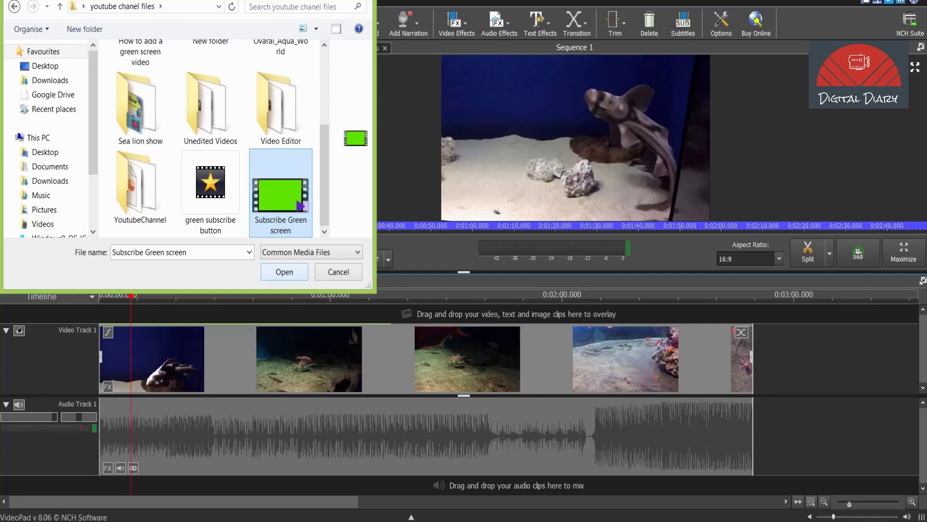
key("Return")
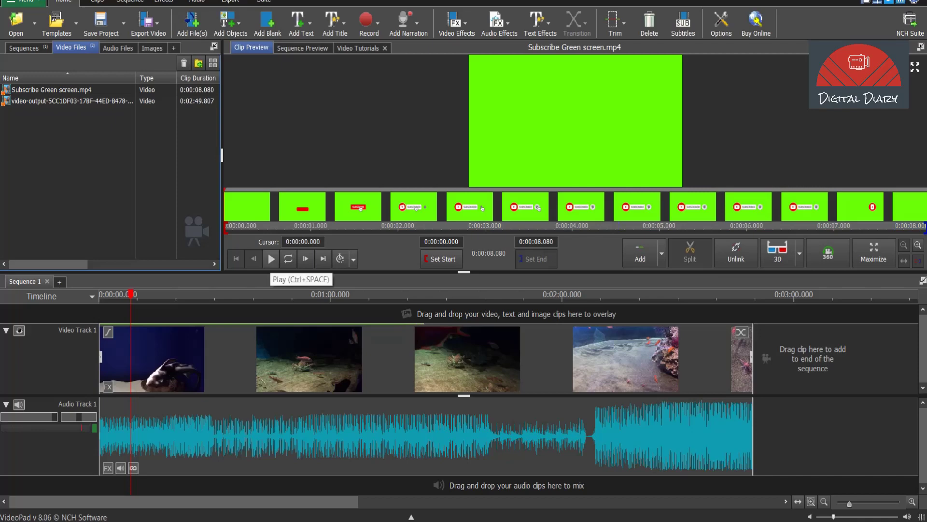
left_click(271, 260)
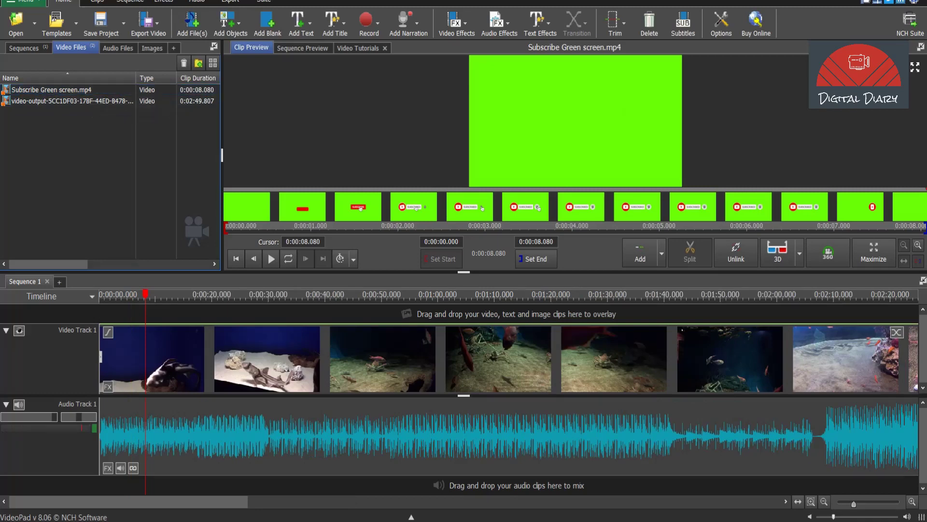
Overlay the Subscribe Green screen clip on a new track above the start of the aquarium video and play that section.
left_click_drag(44, 89, 127, 316)
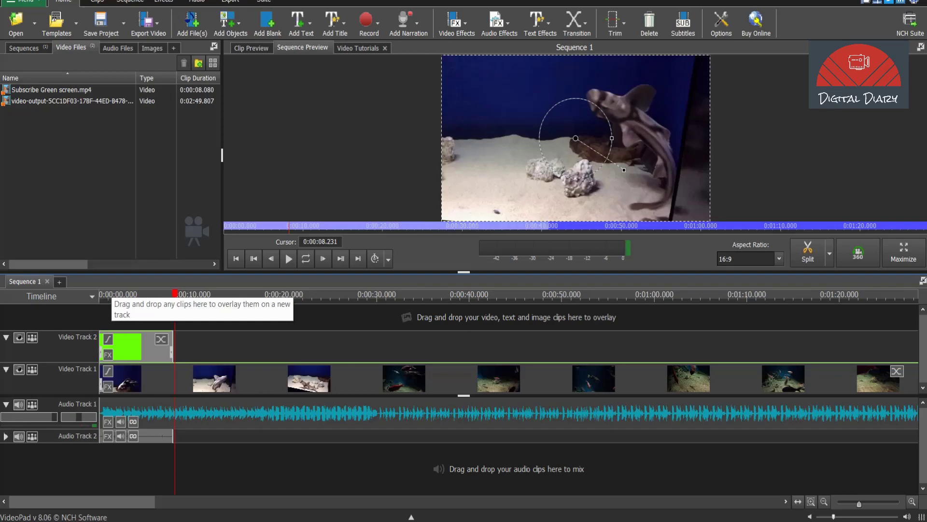
left_click(102, 294)
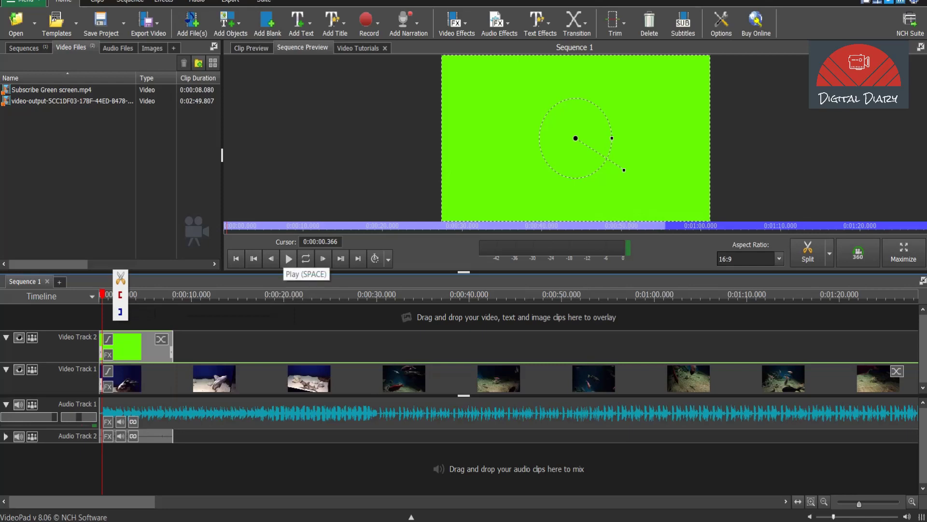
left_click(288, 259)
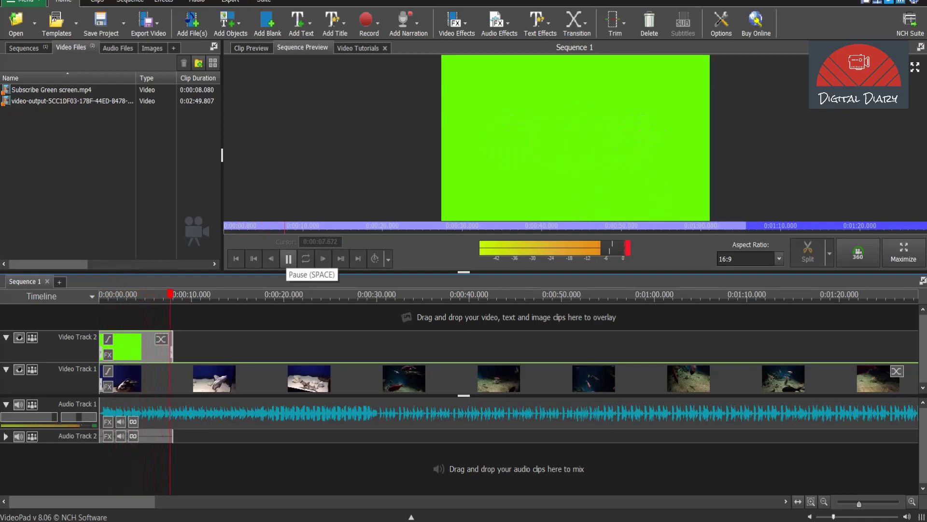
left_click(288, 258)
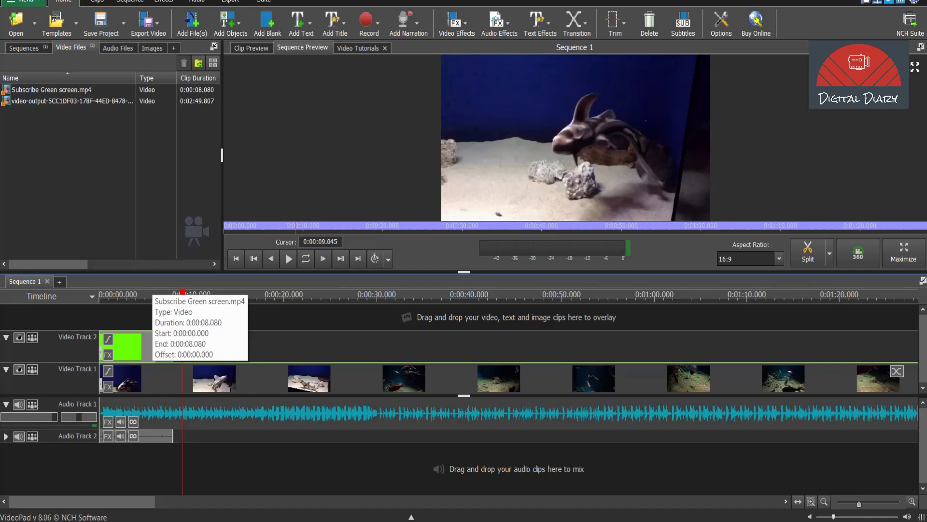
Add the Green Screen effect to the Subscribe Green screen clip on Video Track 2.
right_click(142, 345)
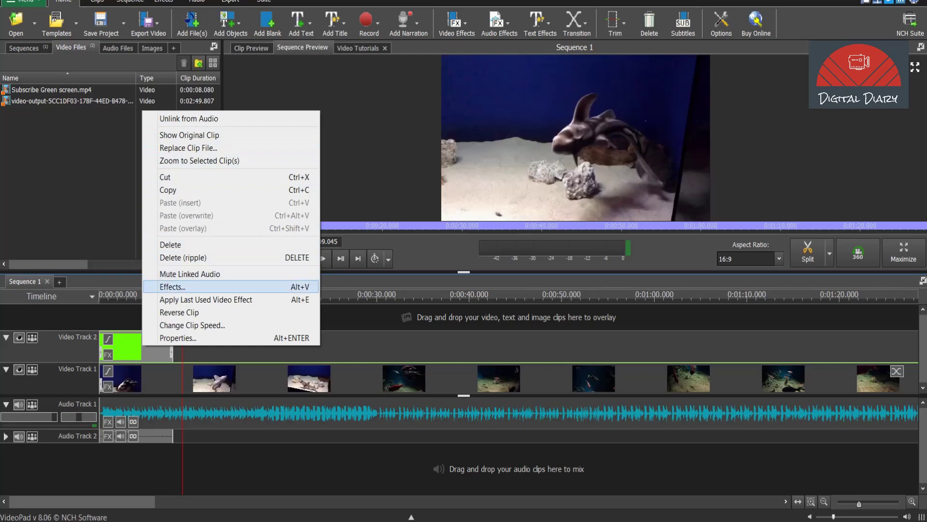
left_click(173, 286)
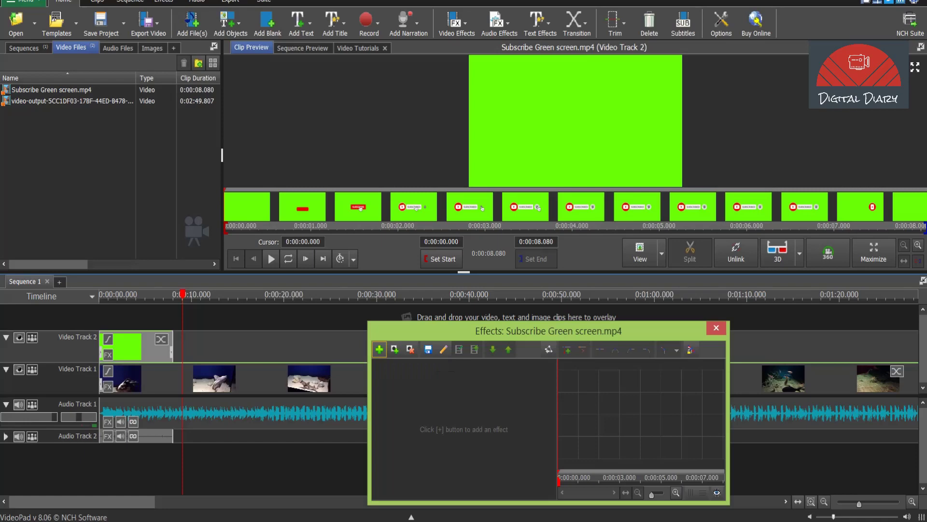
left_click(379, 348)
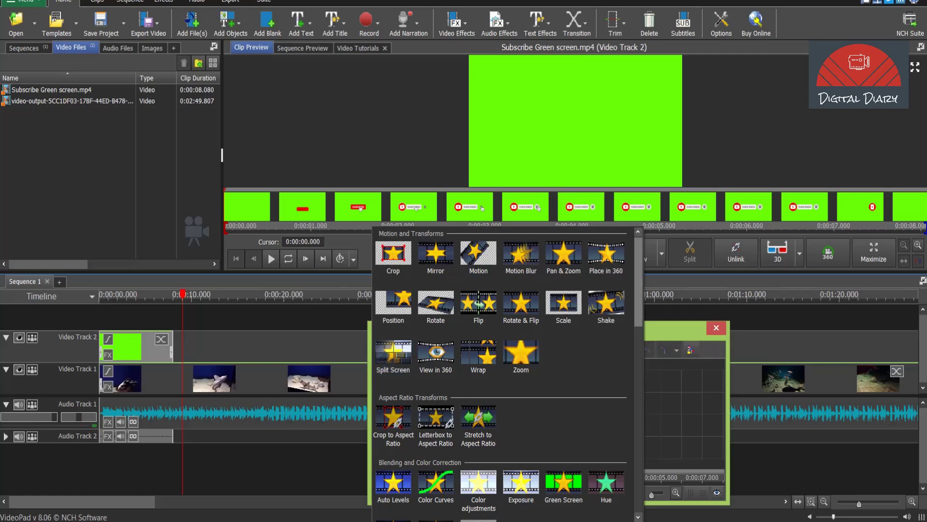
scroll(502, 372, "down", 3)
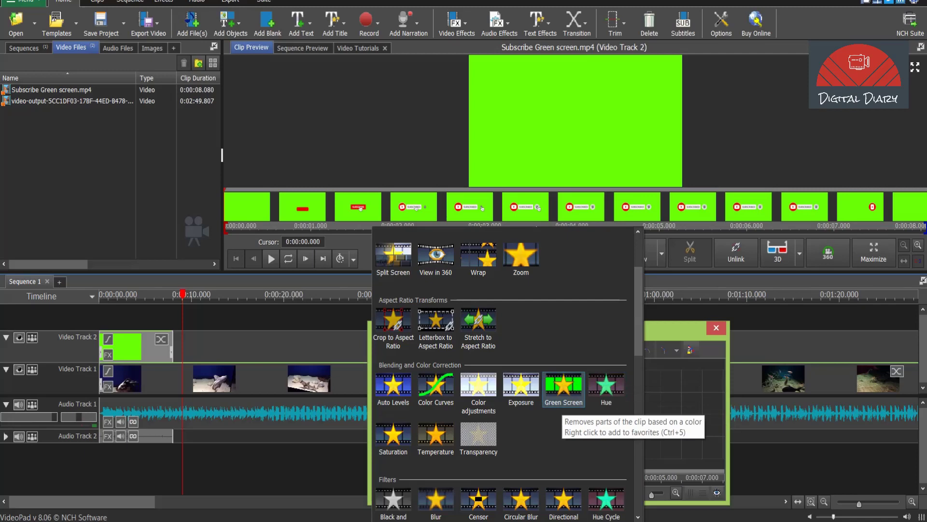
left_click(563, 385)
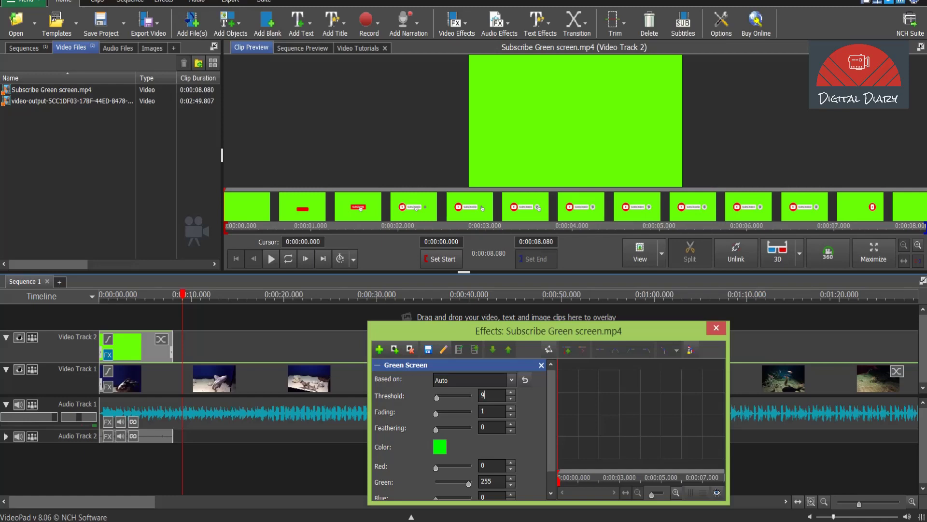
Set the Green Screen effect's threshold to 100, fading to 15 and feathering to 10, and close the effect settings.
key("BackSpace")
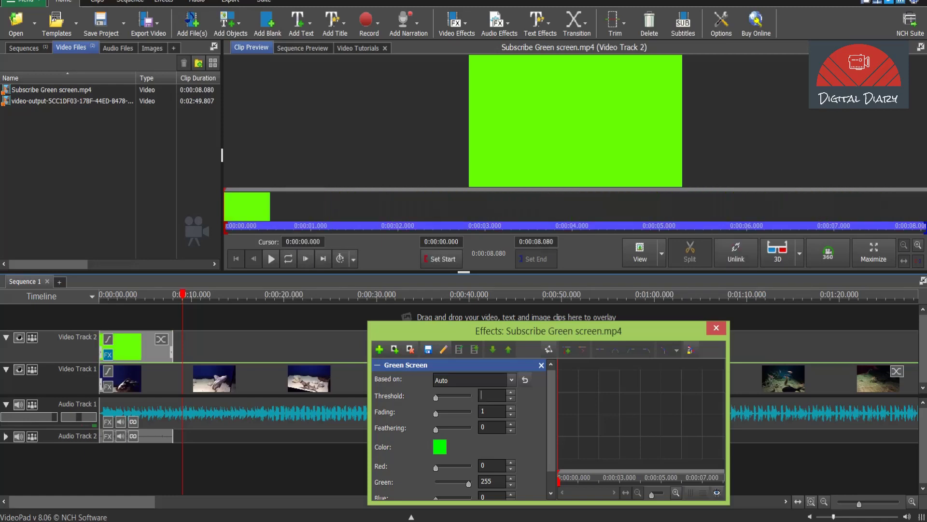
type("10")
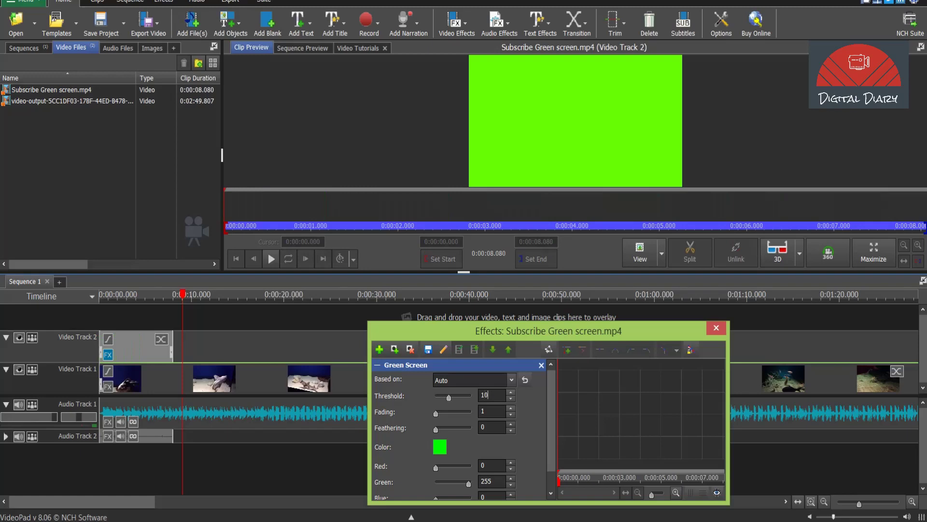
type("0")
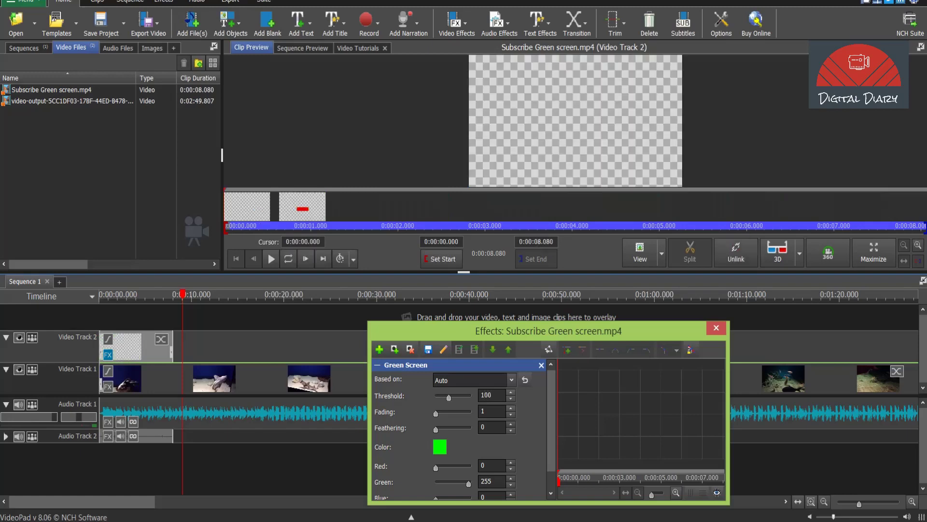
left_click(484, 411)
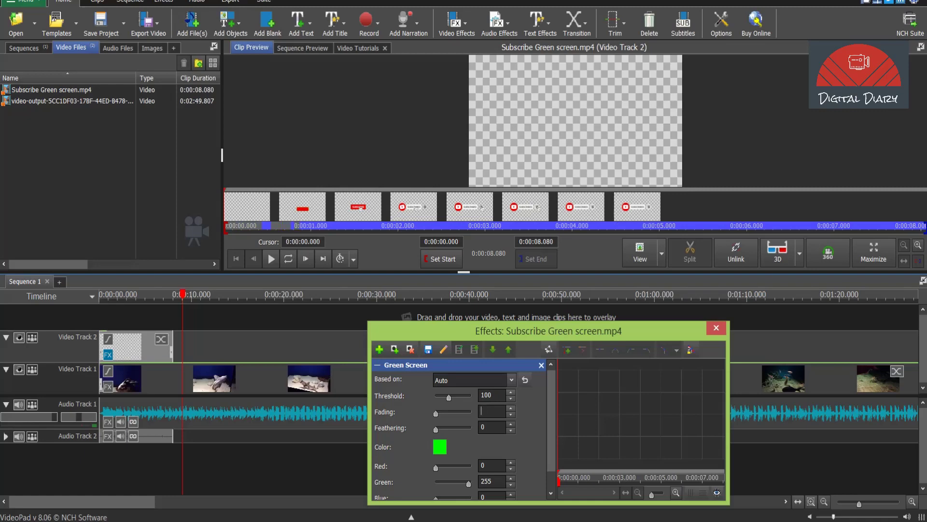
type("15")
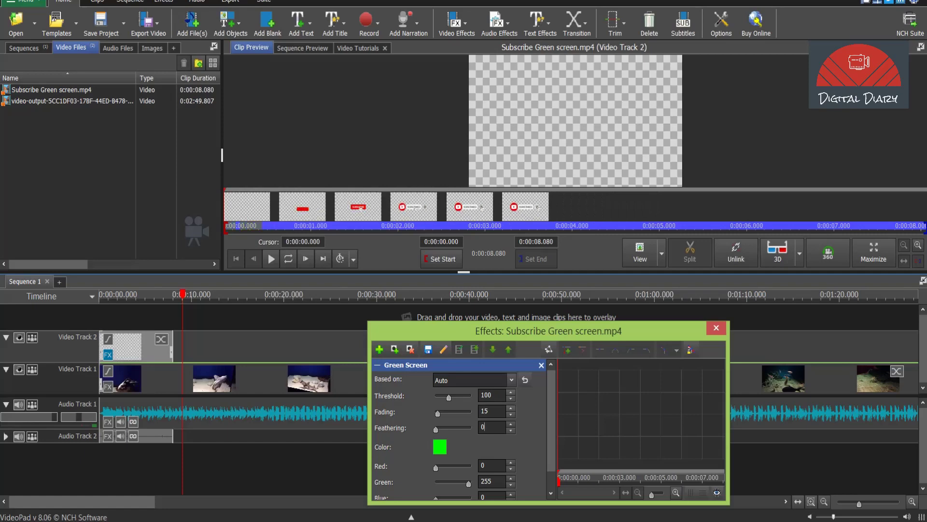
key("BackSpace")
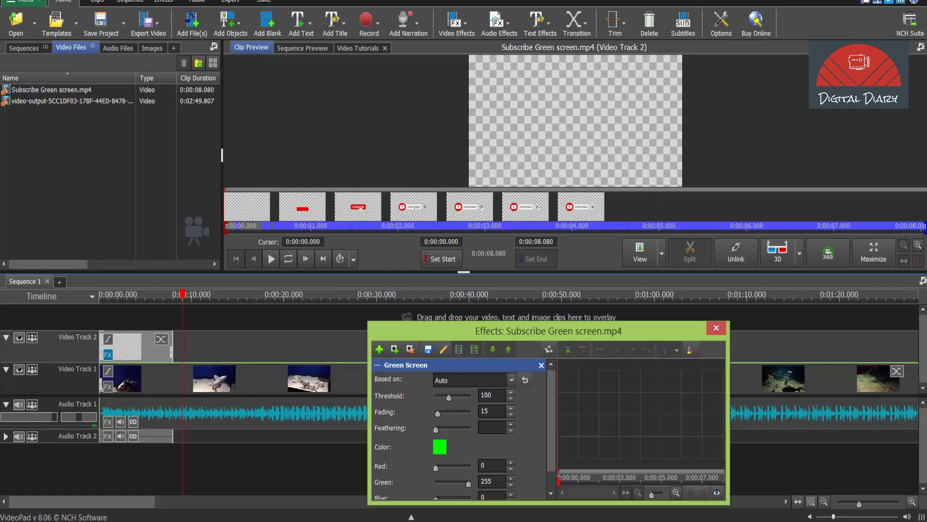
type("10")
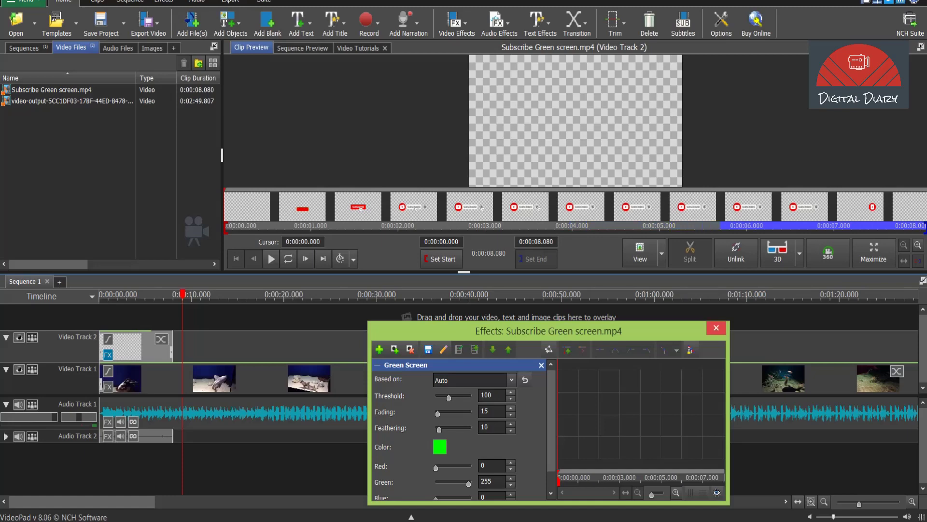
left_click(717, 328)
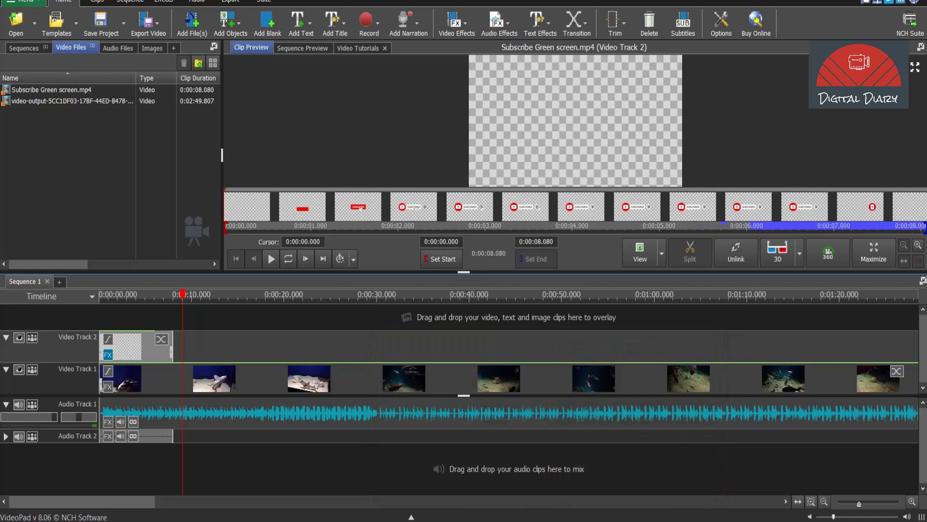
Play Sequence 1 from its beginning until past the end of the subscribe overlay to check the green background removal.
left_click(212, 294)
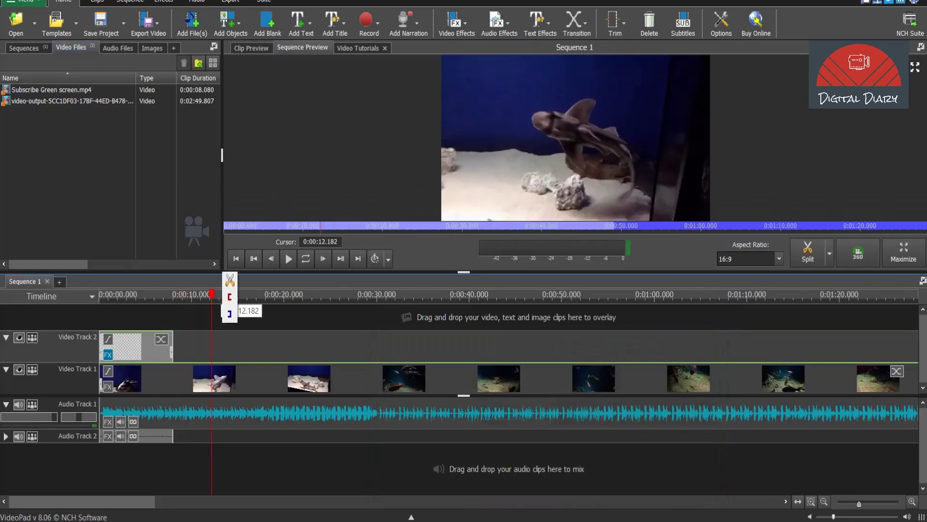
left_click(102, 295)
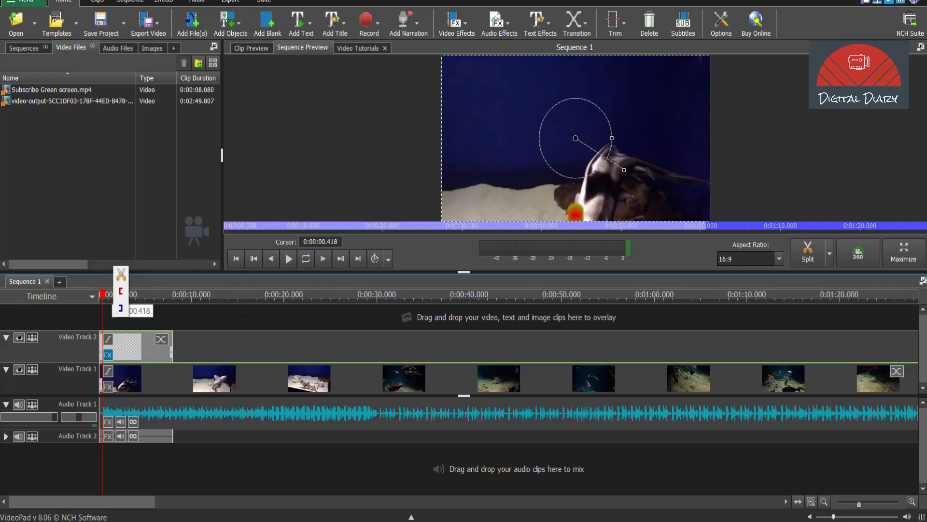
key("Home")
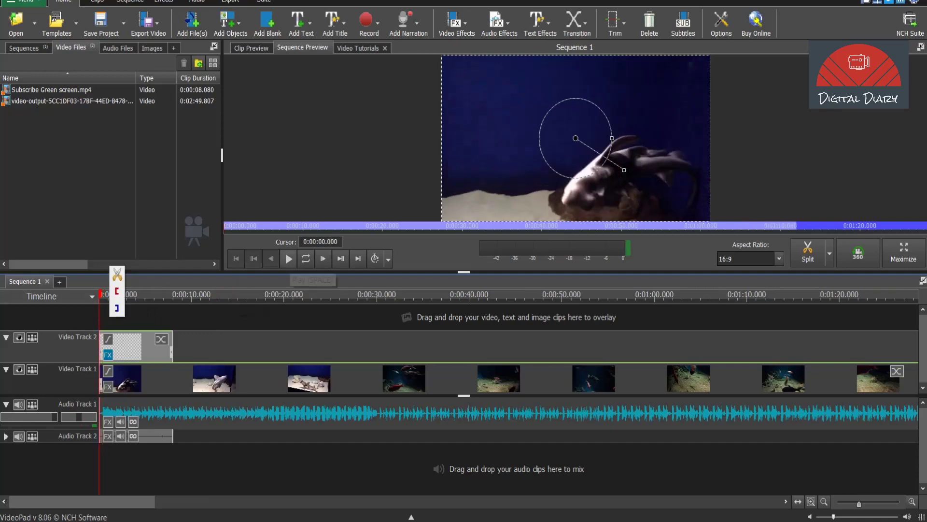
left_click(288, 259)
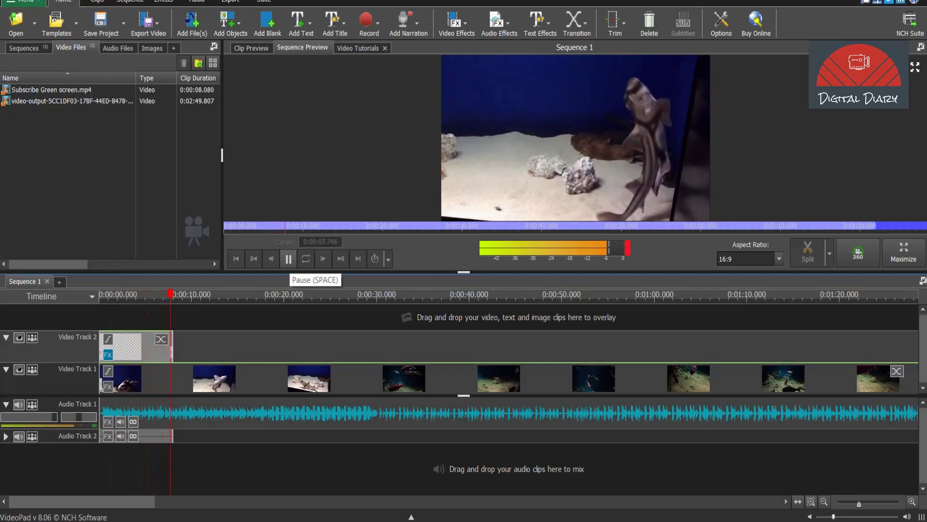
left_click(288, 258)
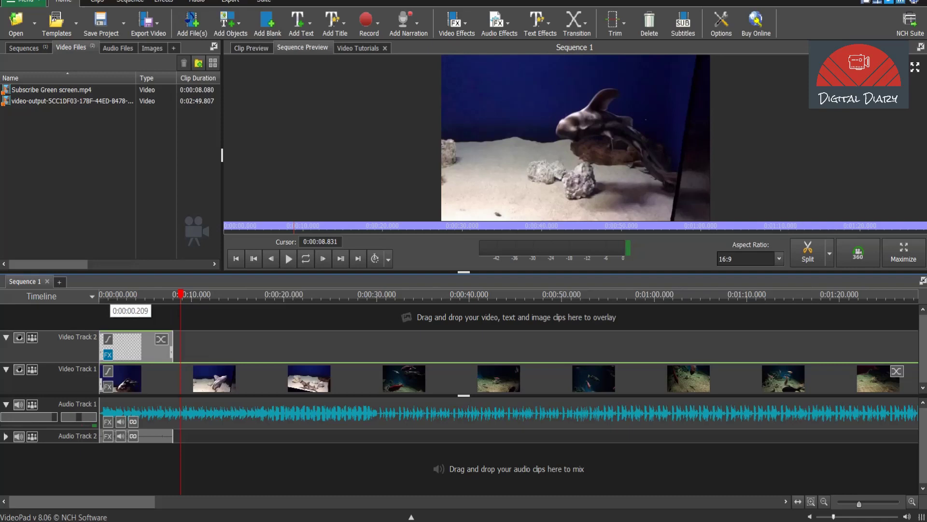
Scale the subscribe overlay to about 62% and move it to the lower-right area of the aquarium picture.
left_click(102, 295)
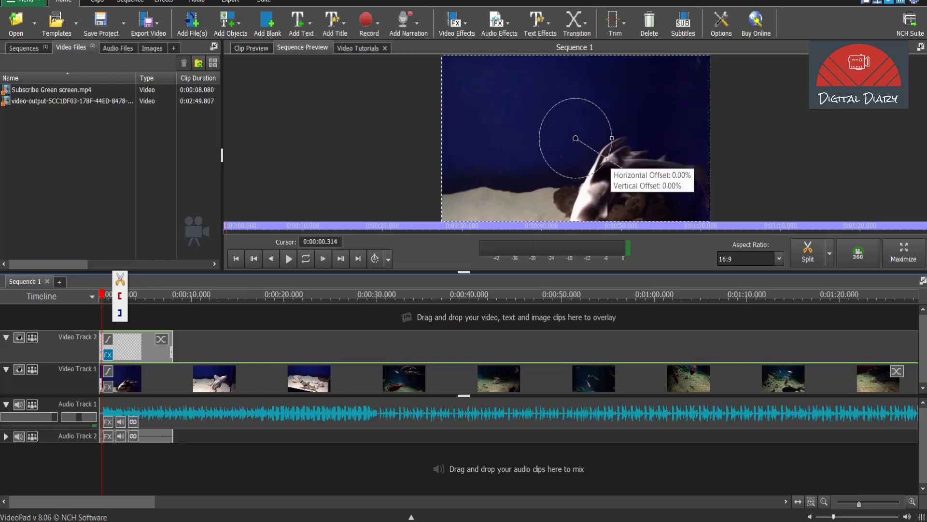
left_click(105, 294)
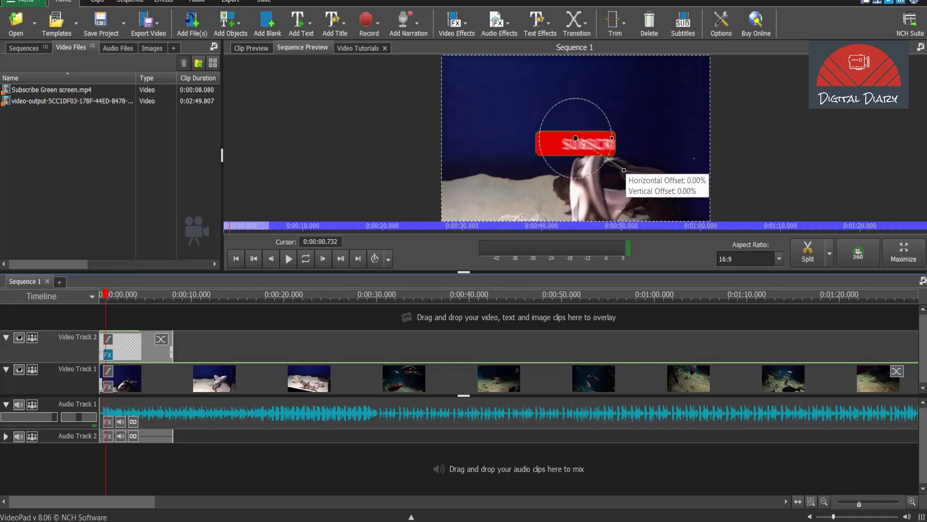
left_click_drag(624, 170, 608, 160)
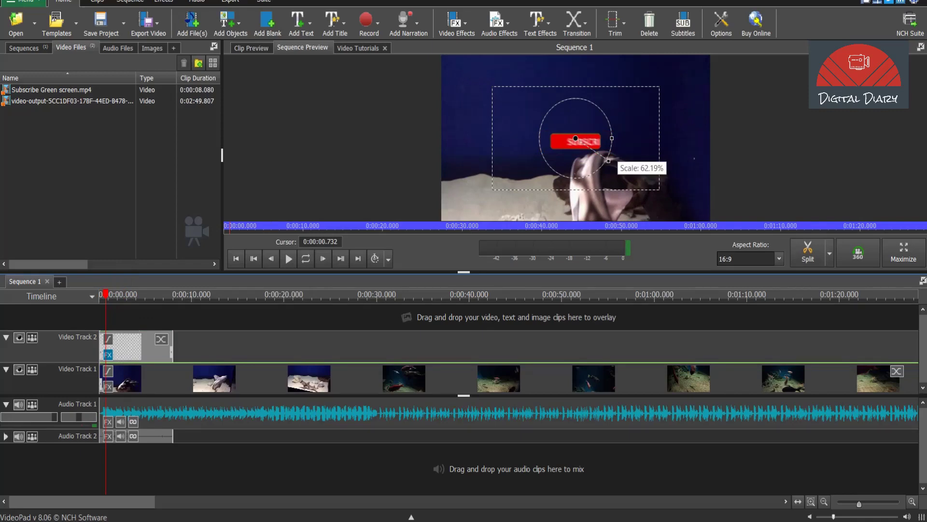
left_click_drag(589, 127, 652, 154)
left_click_drag(659, 160, 672, 169)
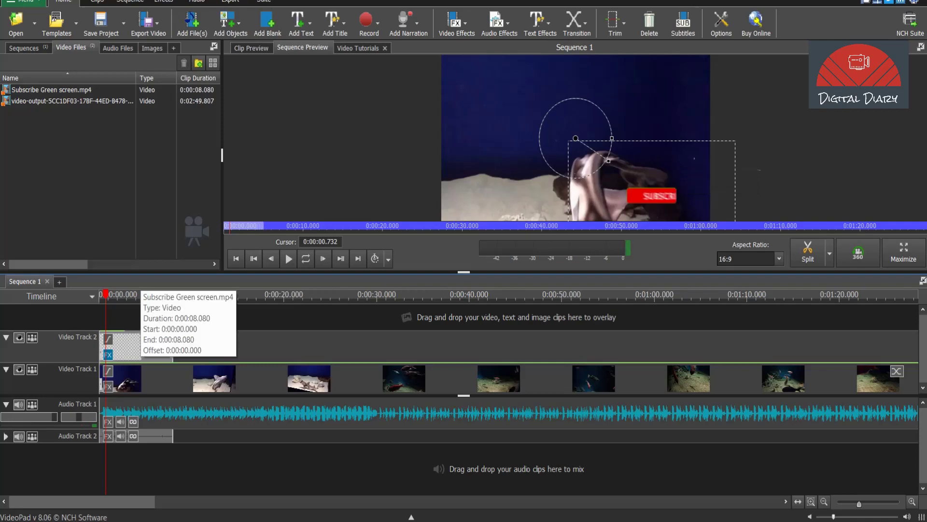
Copy the Subscribe Green screen clip and insert the copy on Video Track 2 at about 22.6 seconds.
right_click(131, 344)
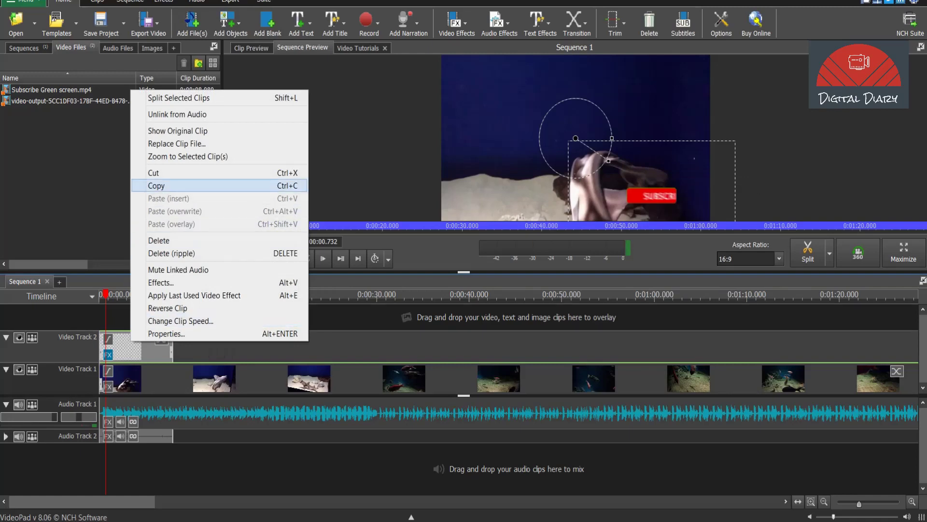
left_click(160, 185)
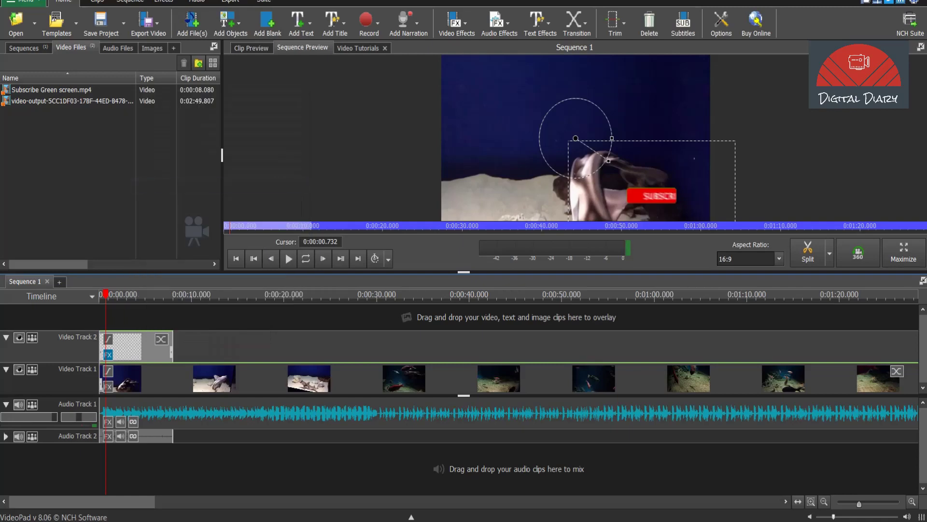
left_click(308, 296)
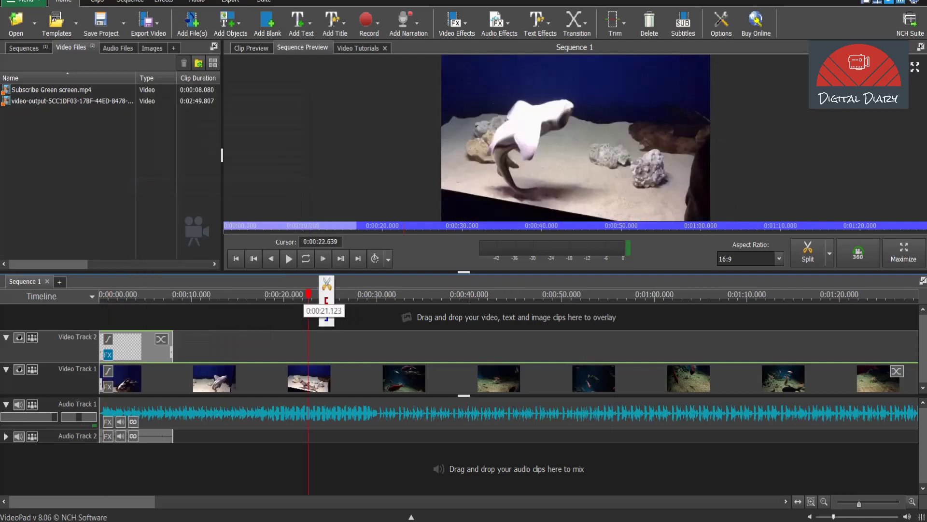
right_click(292, 333)
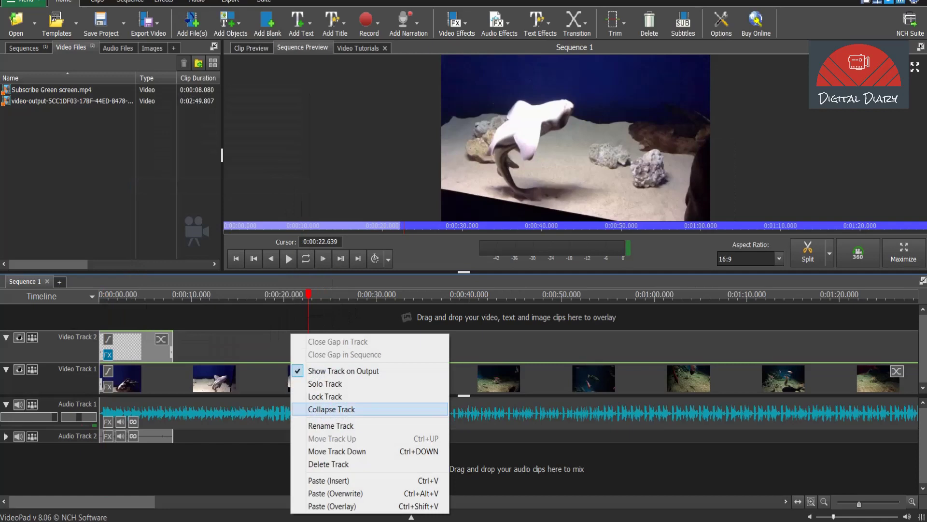
left_click(333, 480)
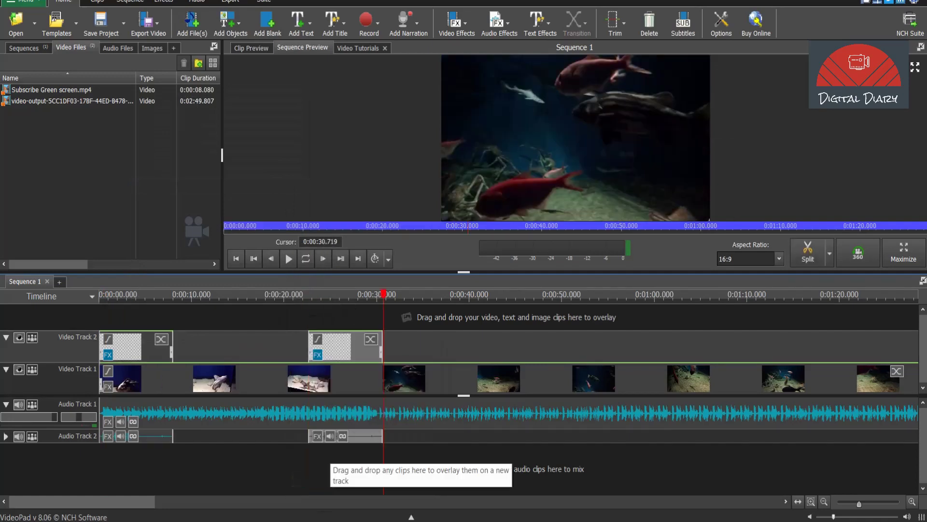
Insert another copy of the subscribe clip on Video Track 2 at about 44.5 seconds and play the sequence from within the first overlay.
left_click(511, 296)
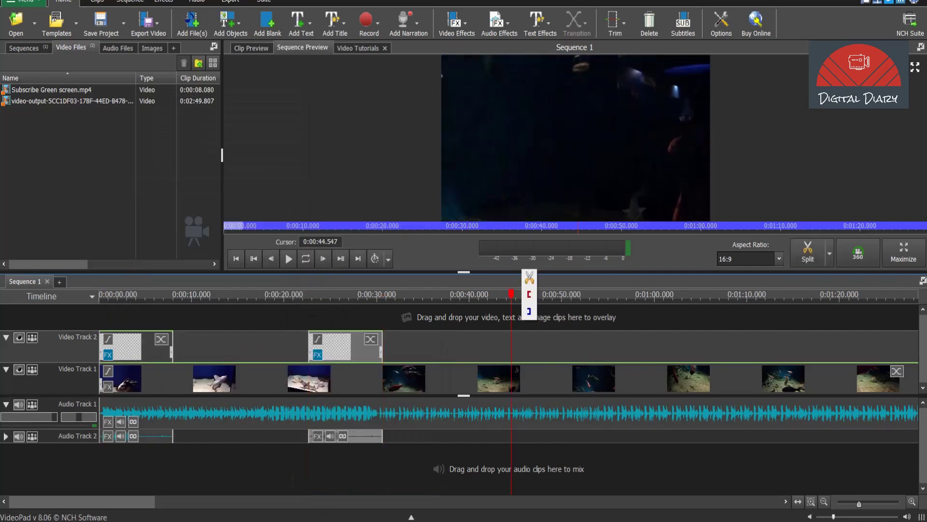
right_click(527, 342)
left_click(556, 309)
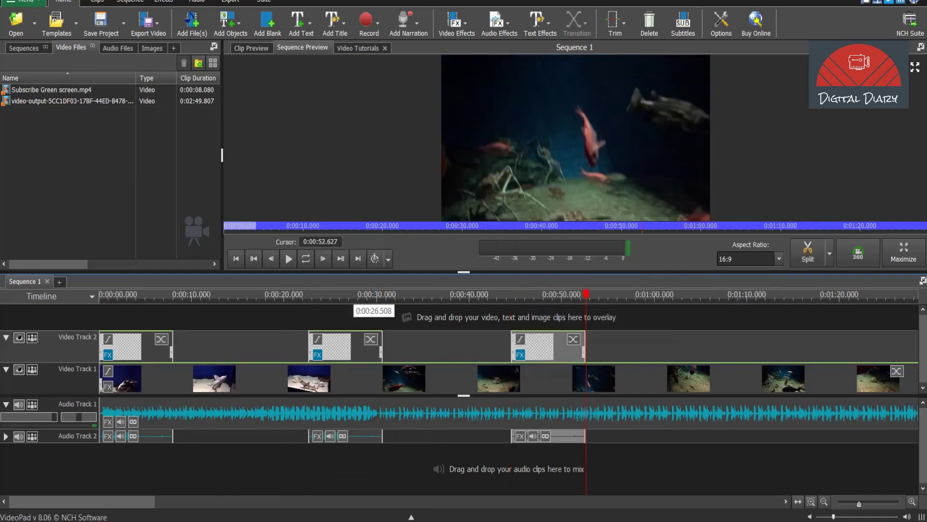
left_click(143, 296)
key("space")
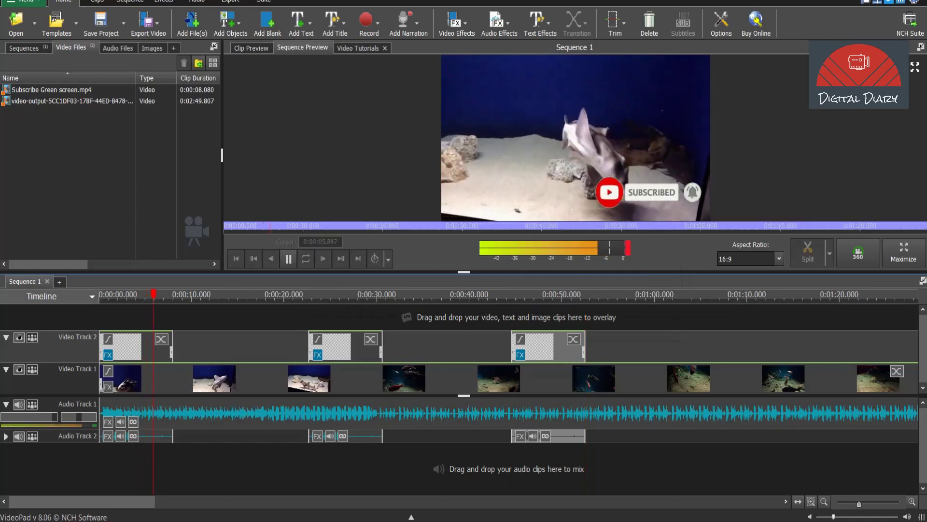